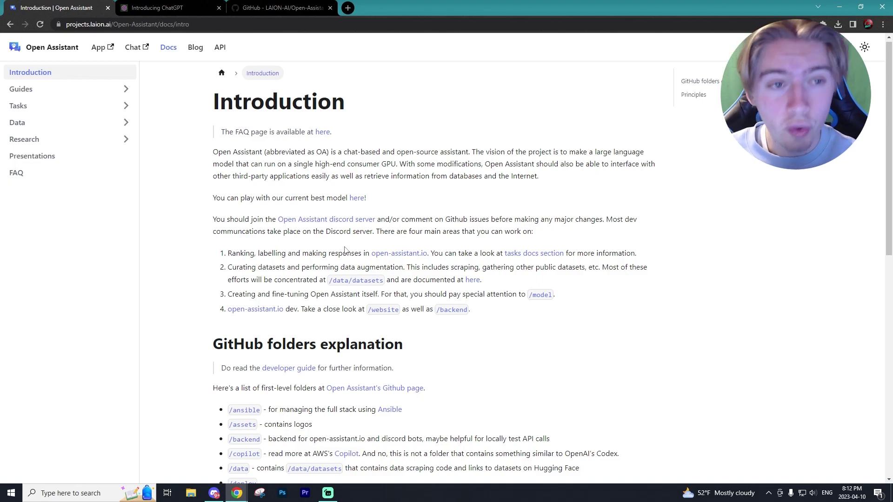
Step: Switch from the docs introduction to the LAION-AI/Open-Assistant GitHub repository tab
left_click(288, 7)
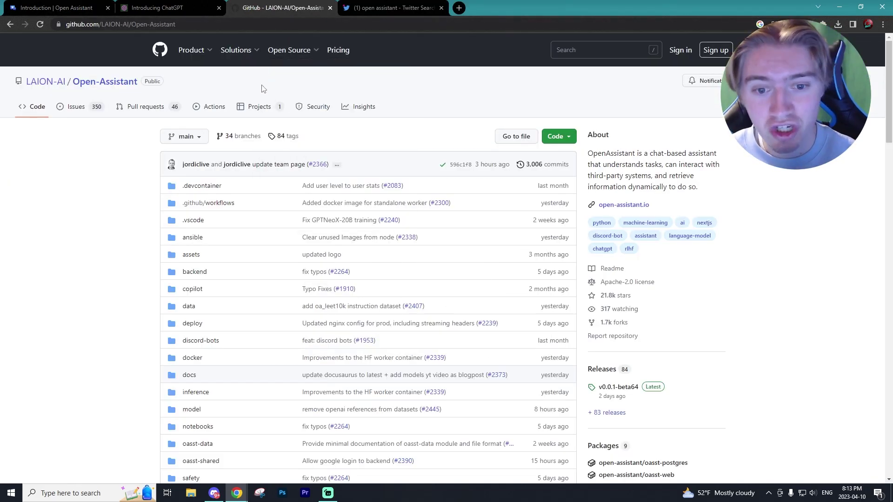
Step: Look over the repository's file list, then return to the docs Introduction tab
scroll(440, 195, "down", 4)
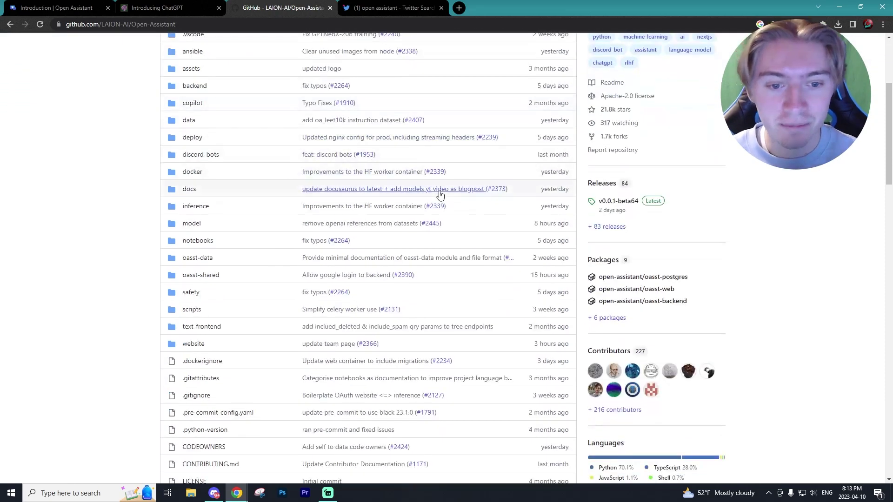
mouse_move(429, 210)
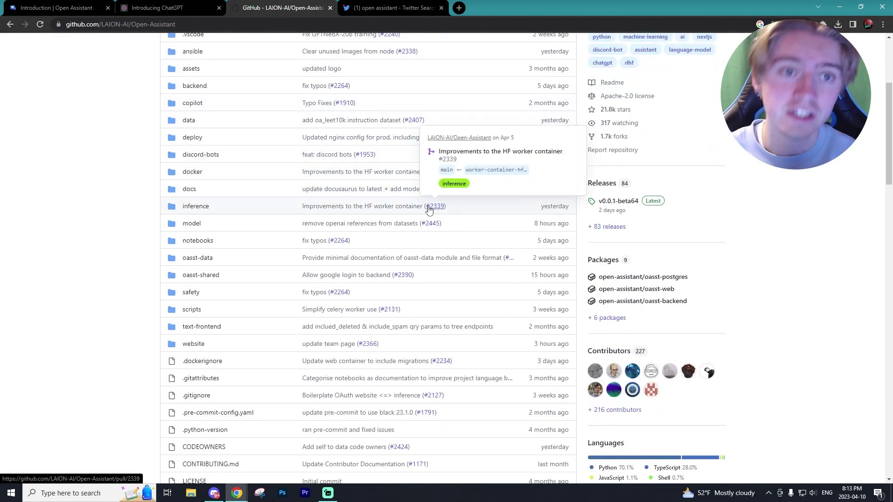
key("ctrl+1")
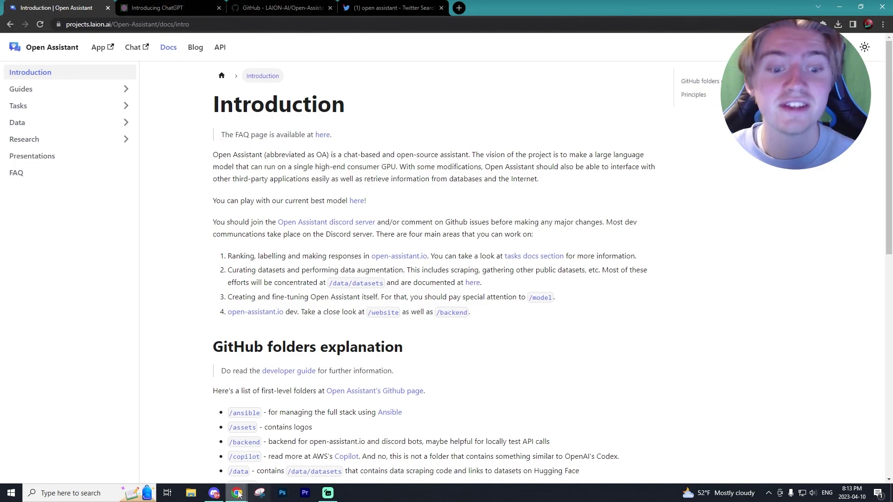
Step: Arrange the Open Assistant Messages and new ChatGPT chat windows, with Open Assistant in front
mouse_move(237, 495)
left_click(253, 445)
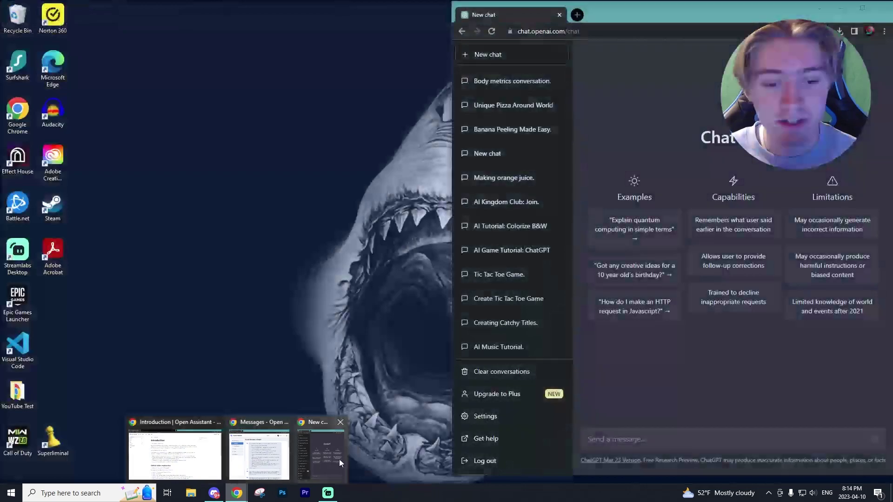
left_click(328, 460)
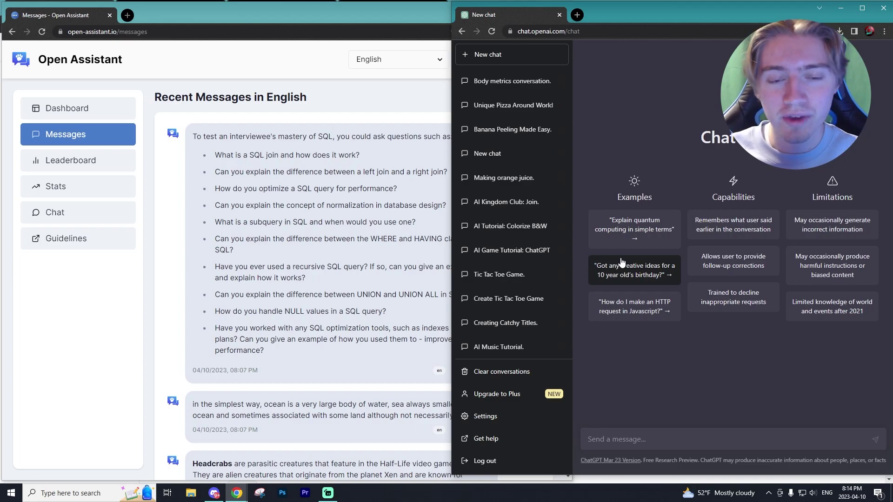
left_click(305, 70)
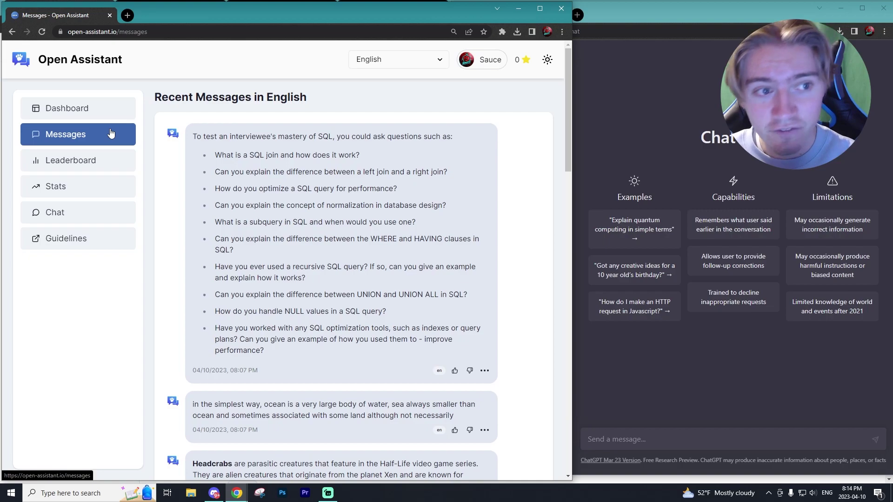
Step: Tour the Dashboard, Leaderboard and Stats pages, ending on the empty Chat list
left_click(87, 115)
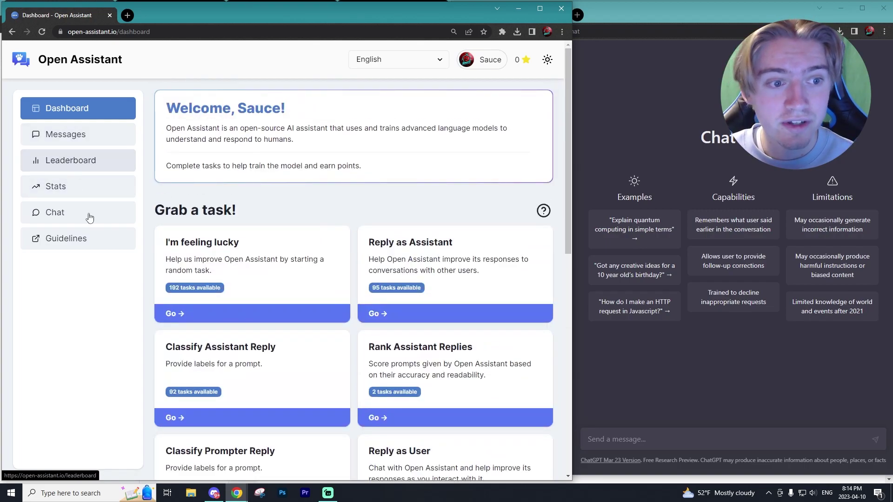
left_click(66, 165)
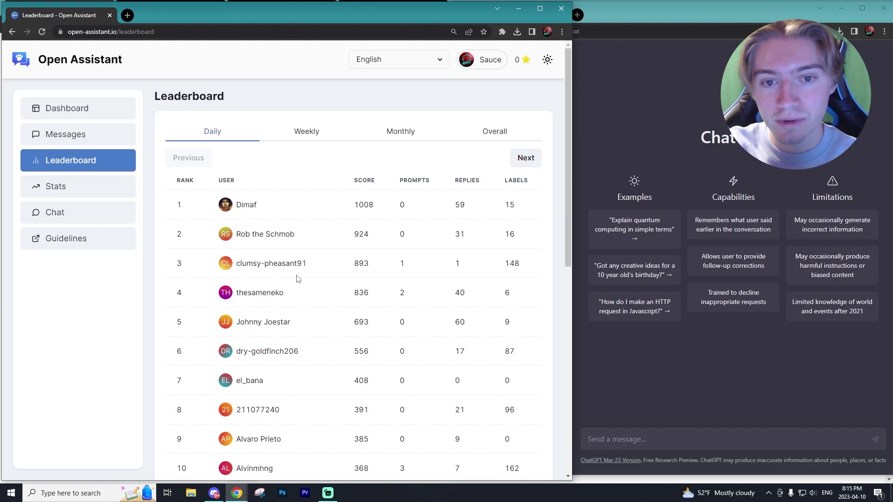
left_click(106, 187)
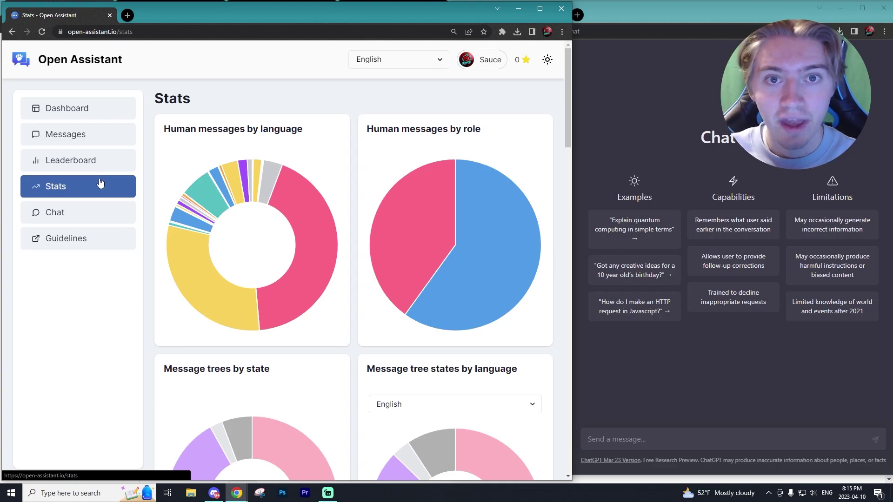
left_click(93, 212)
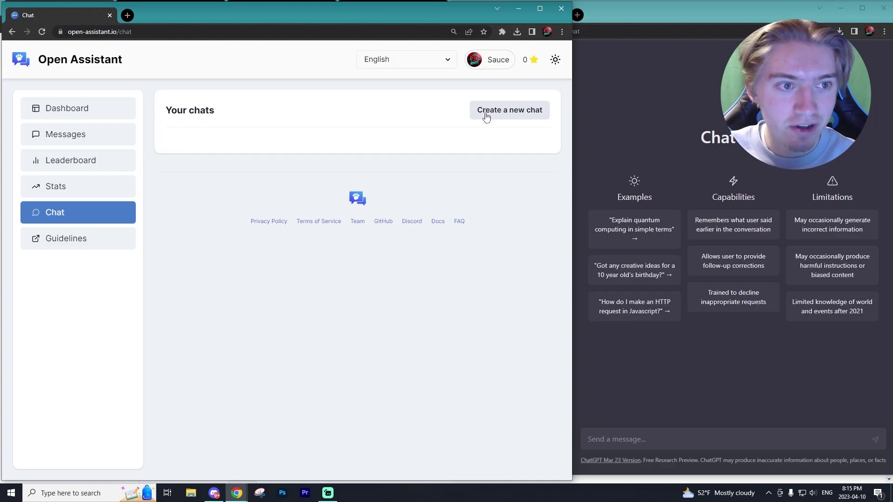
Step: Start a new chat and enter the question 'How is your day going?'
left_click(486, 116)
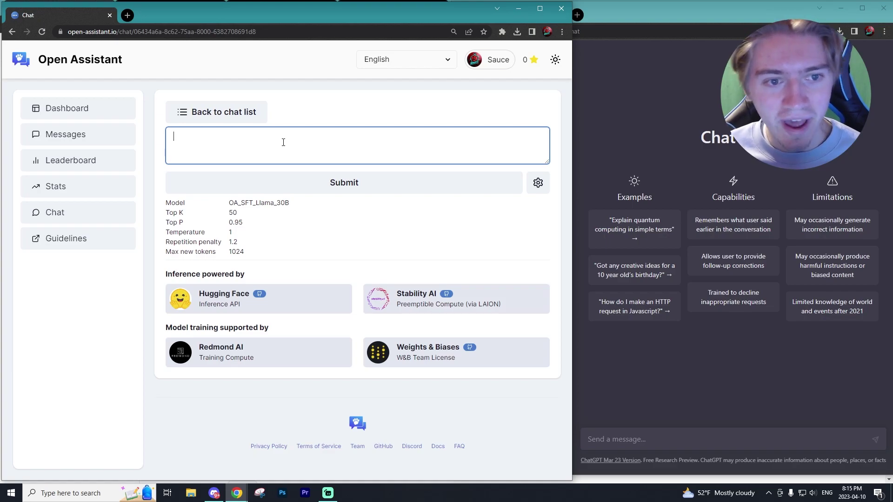
type("How is yo")
type("ur day going?")
key("ctrl+a")
left_click(328, 242)
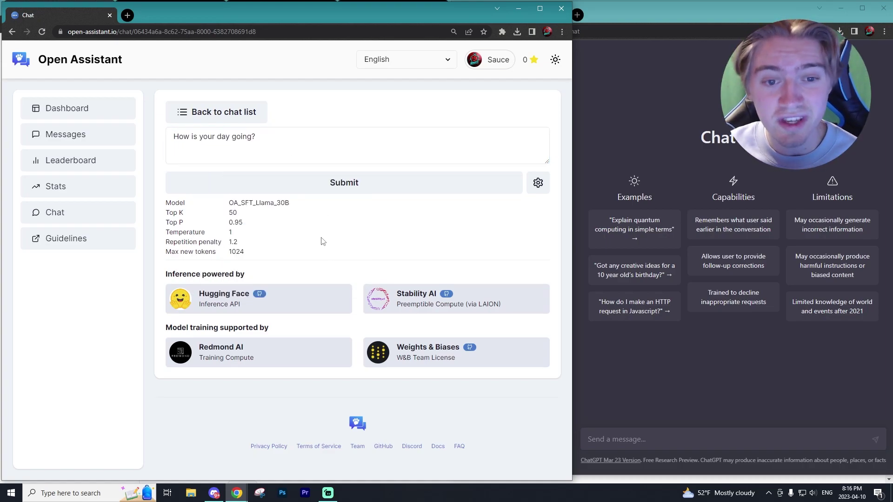
Step: Set the chat's sampling preset to k50 after briefly trying typical3
left_click(538, 183)
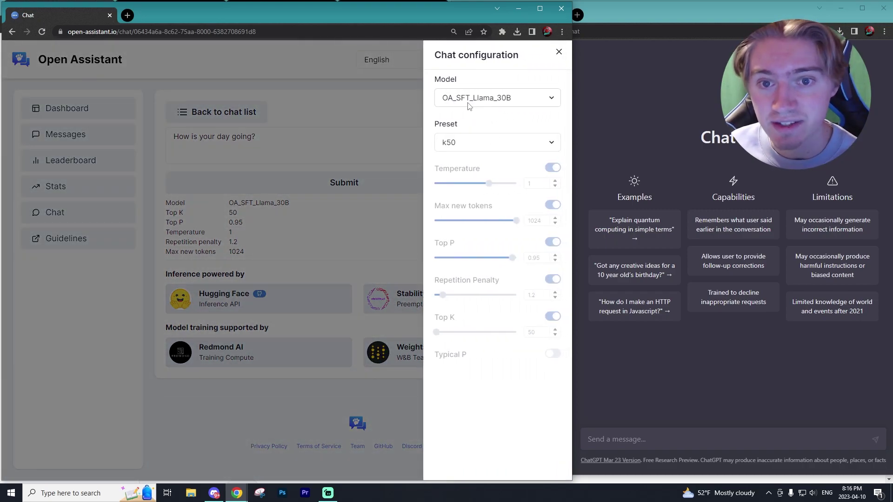
left_click(476, 139)
left_click(469, 186)
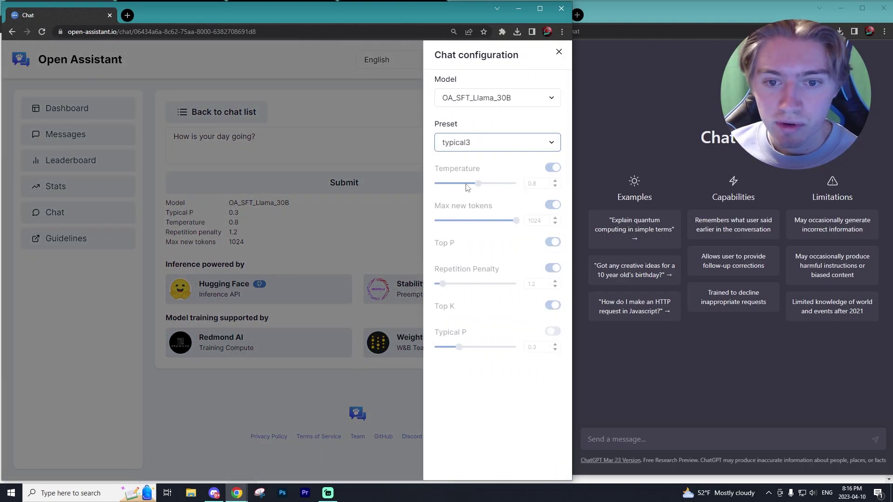
left_click(479, 148)
left_click(471, 158)
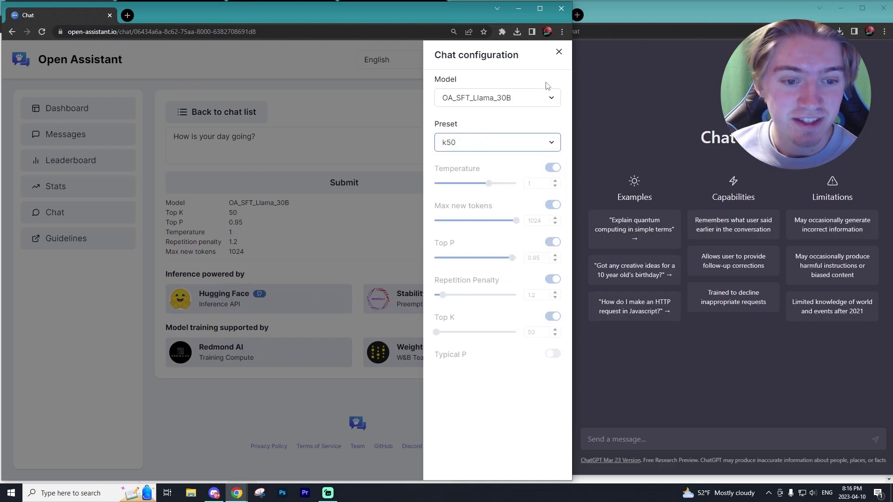
left_click(558, 52)
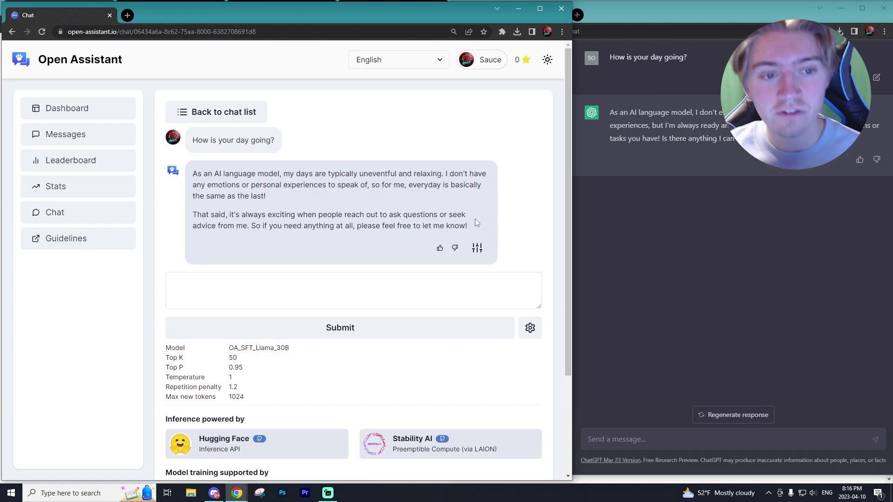
left_click(476, 250)
scroll(357, 254, "down", 2)
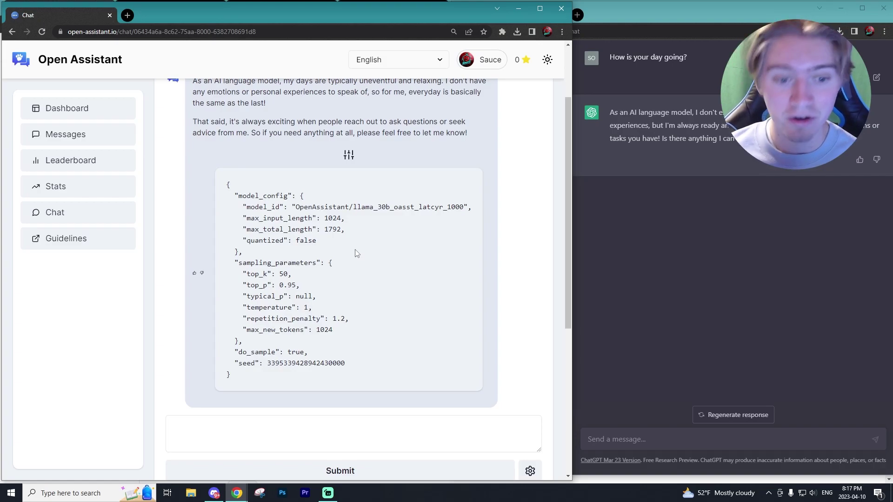
left_click(348, 156)
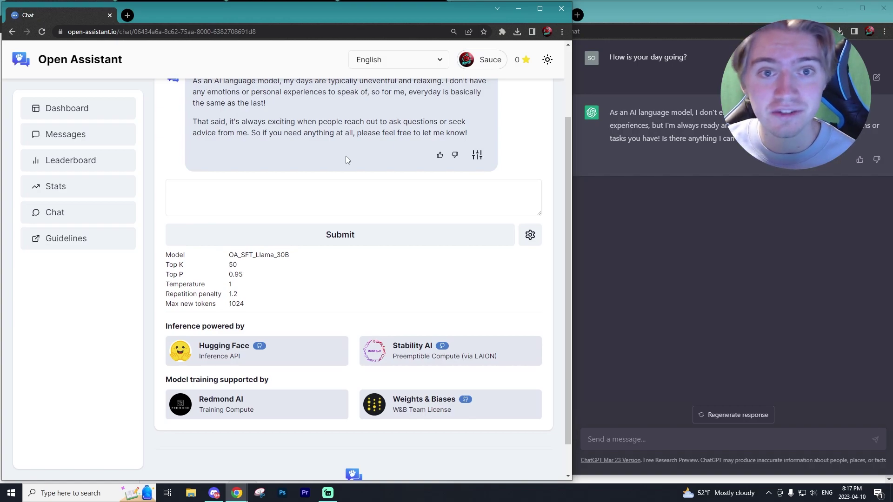
scroll(345, 156, "up", 2)
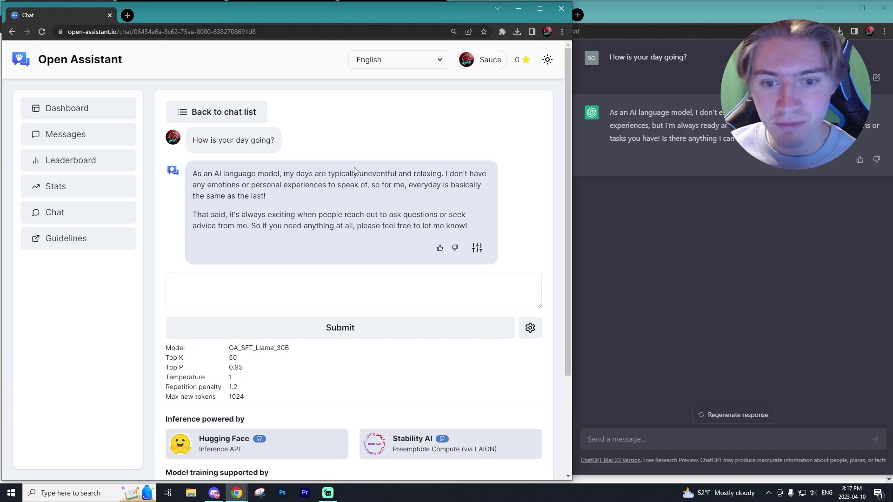
Step: Write and submit the prompt for a chart of the top 25 countries by size, excluding North America
left_click(316, 293)
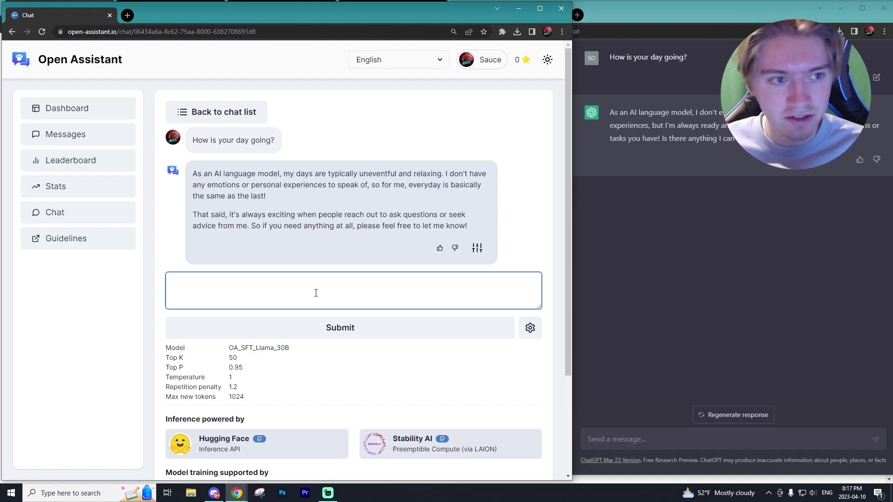
type("Create me a chart of the top 25")
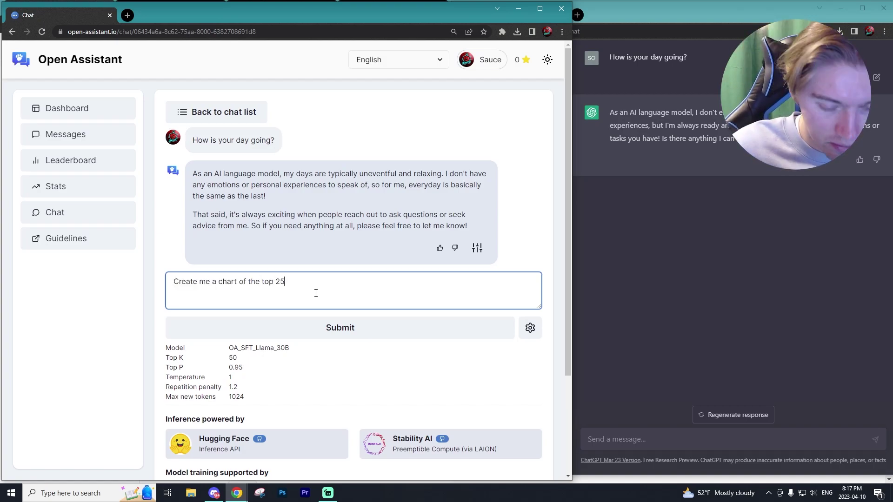
type(" countries based on size but exclude countries from north america")
key("ctrl+a")
key("ctrl+c")
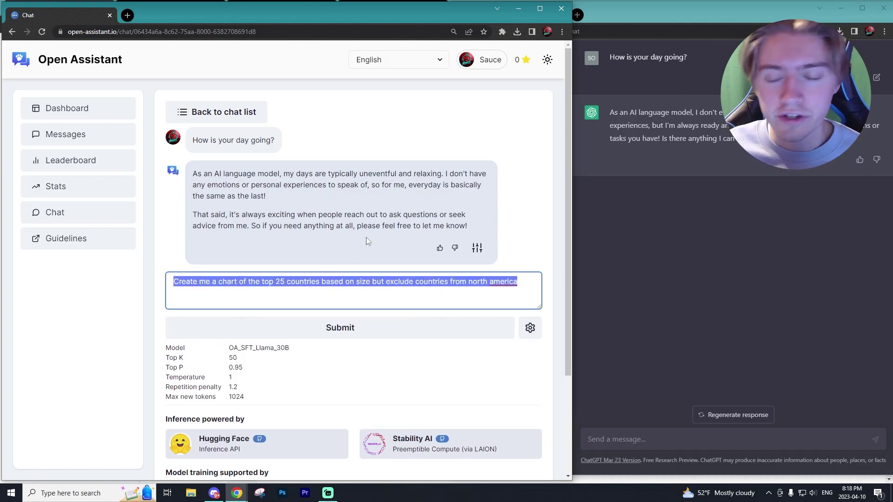
left_click(520, 231)
Step: Paste the same country-chart prompt into ChatGPT's message box
scroll(527, 229, "down", 2)
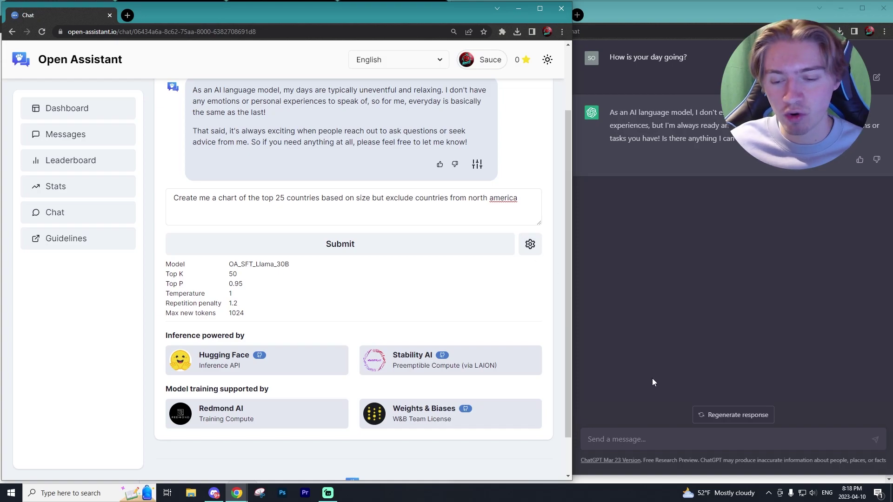
right_click(648, 448)
left_click(666, 354)
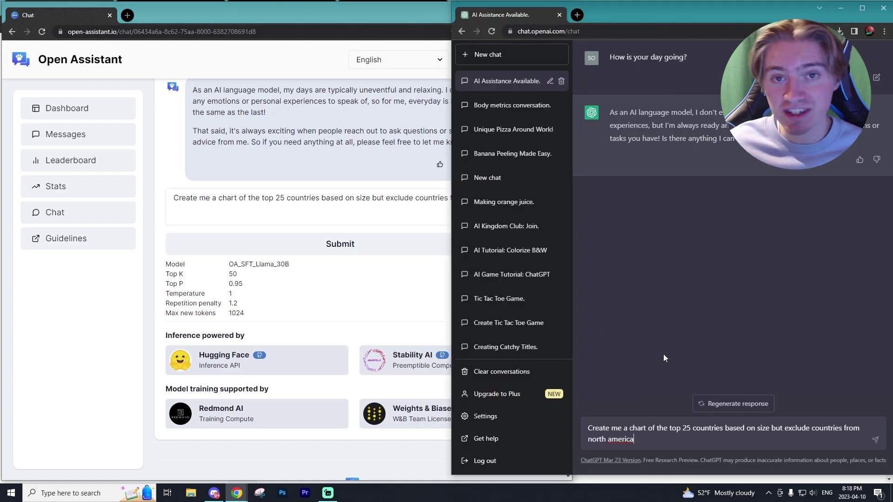
left_click(874, 440)
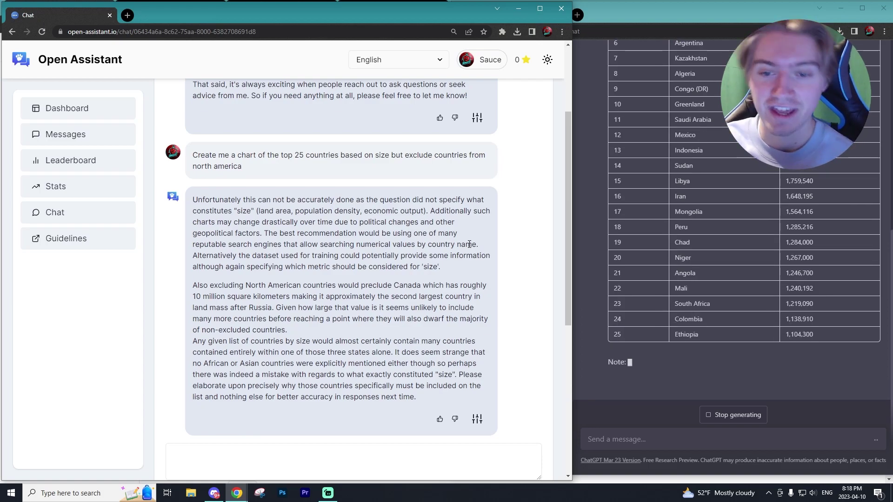
scroll(756, 284, "up", 1)
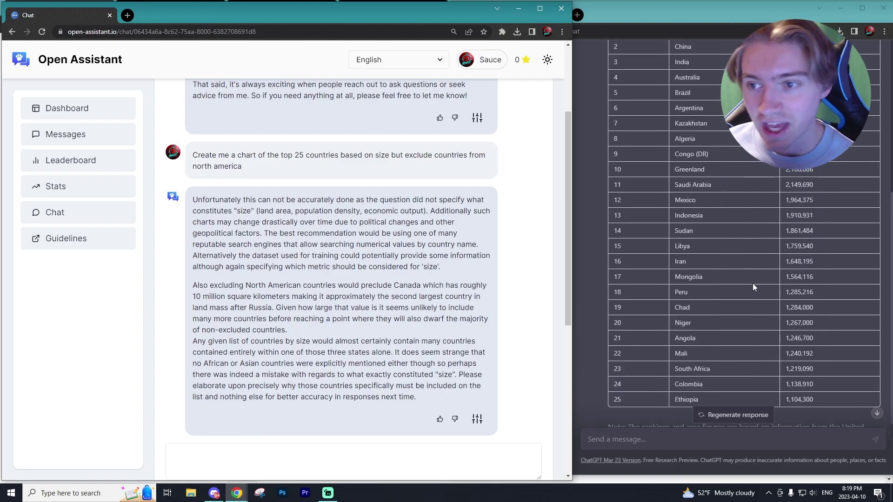
scroll(753, 284, "up", 3)
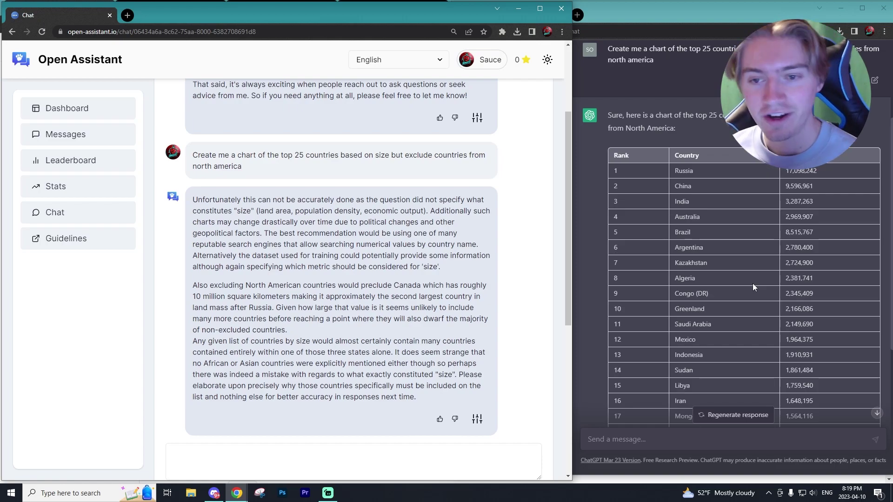
scroll(450, 214, "down", 1)
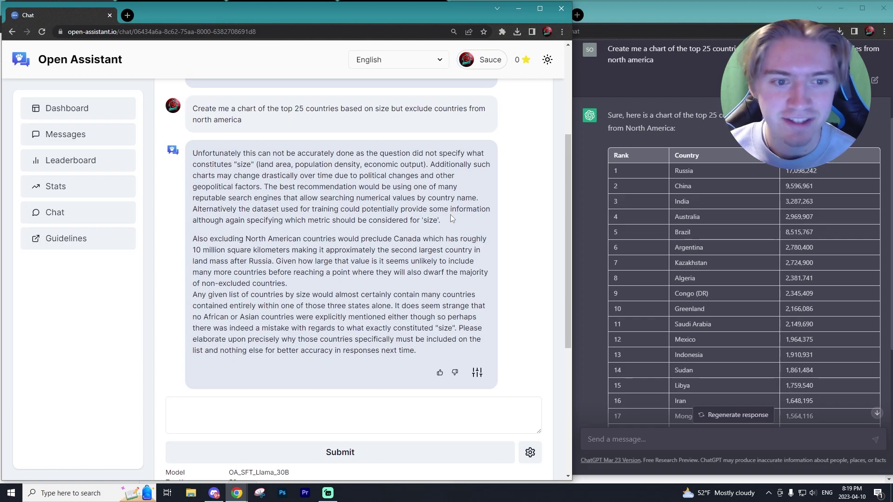
left_click_drag(296, 165, 373, 162)
left_click(373, 162)
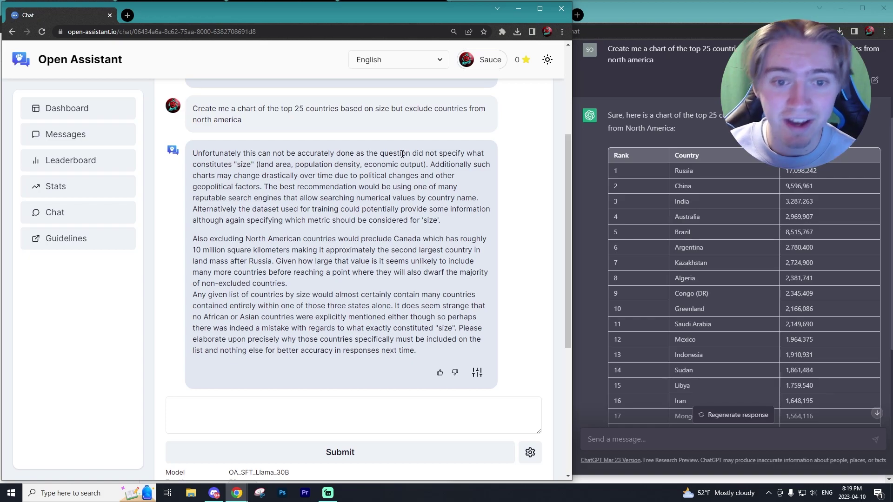
Step: Send the follow-up 'I meant size by land area' and read the reply about colonial possessions
scroll(326, 279, "down", 1)
left_click(260, 379)
type("I meant size by ")
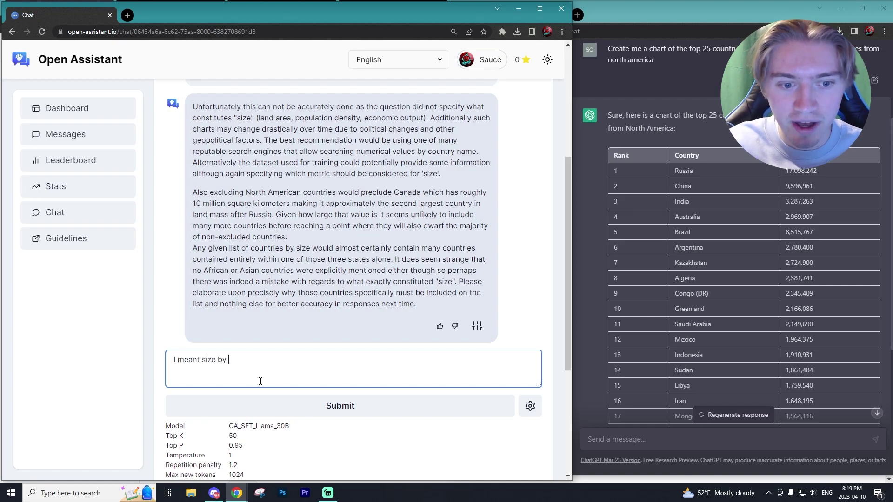
type("land area")
left_click(385, 412)
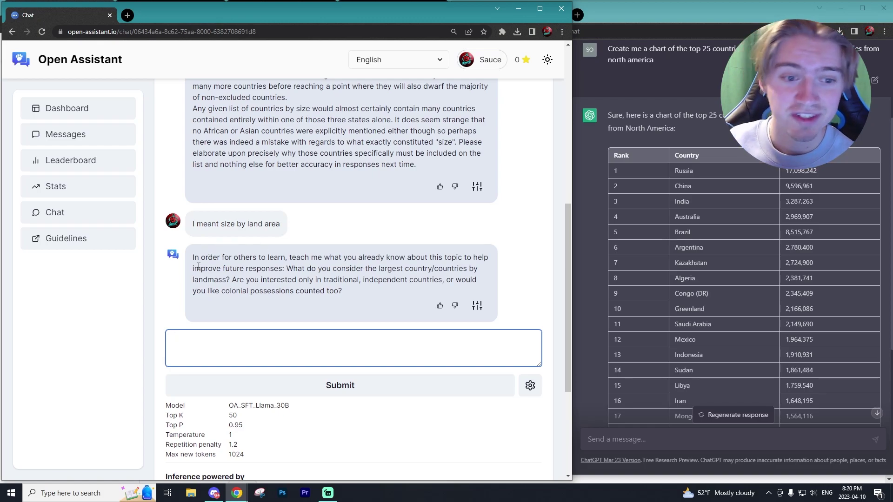
left_click_drag(219, 257, 288, 259)
left_click(310, 268)
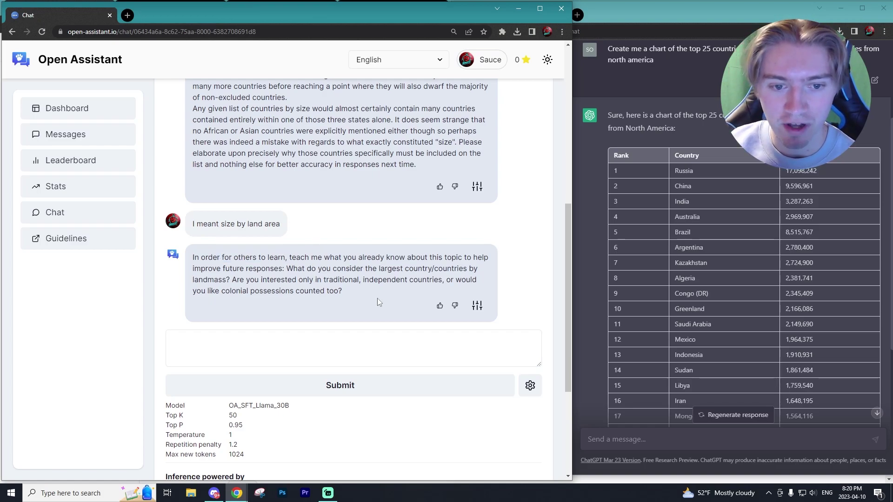
left_click(330, 336)
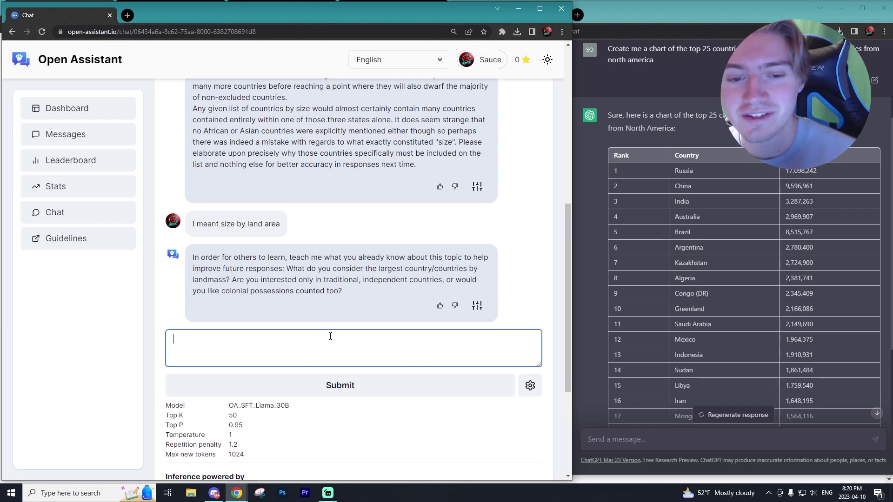
Step: Reply 'traditional only', review the ten-largest-countries list, and ask for it as a chart
type("trad")
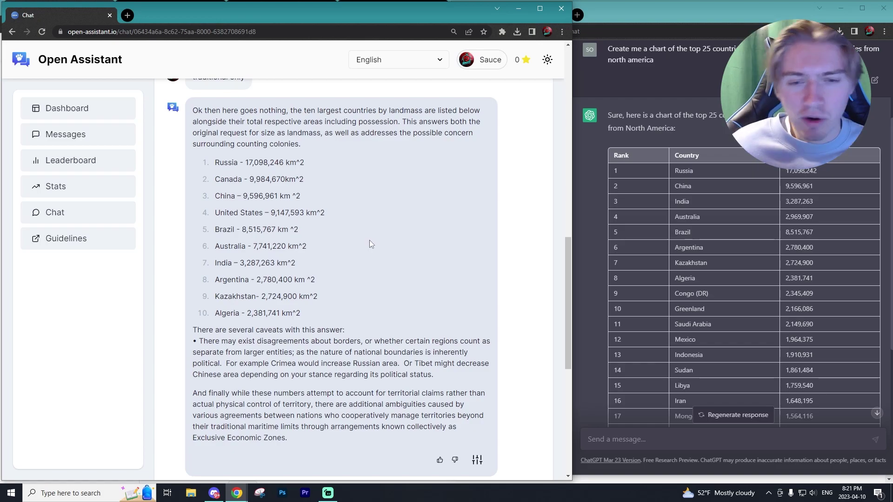
scroll(369, 240, "up", 1)
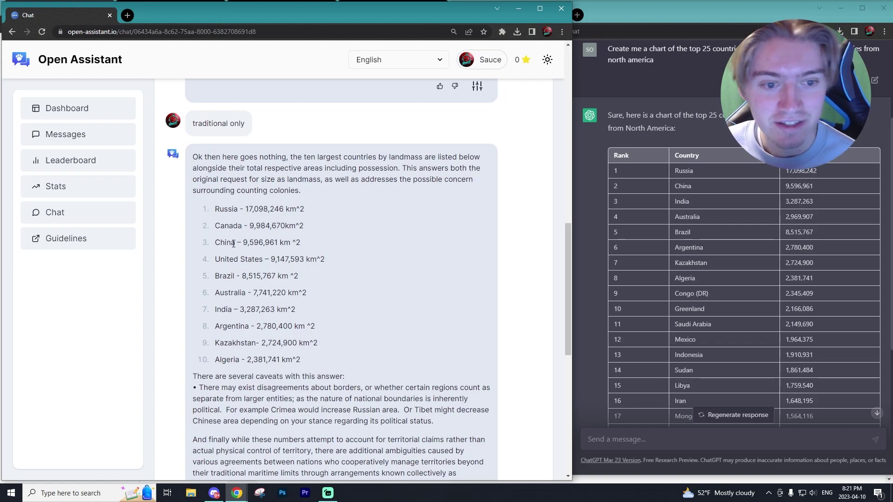
left_click_drag(237, 259, 370, 262)
left_click(370, 263)
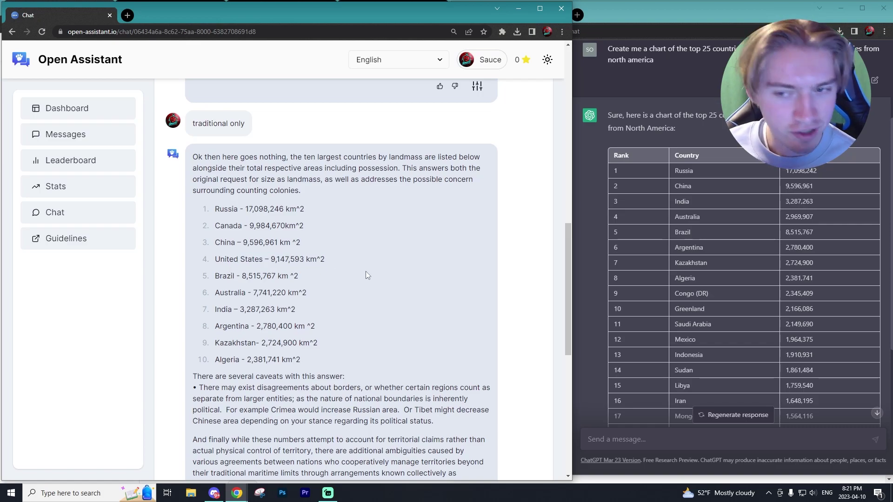
scroll(369, 268, "down", 1)
scroll(381, 252, "down", 7)
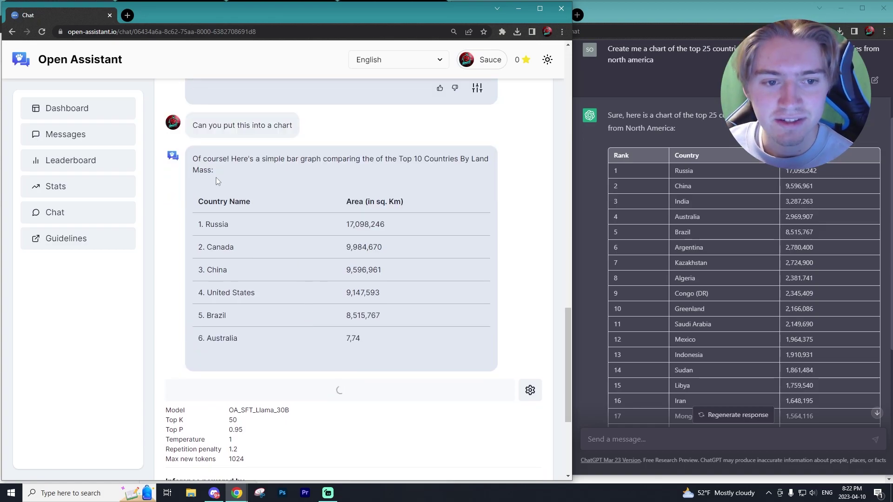
Step: Scroll through the finished top-10 land-area table, then bring ChatGPT's window forward
triple_click(213, 203)
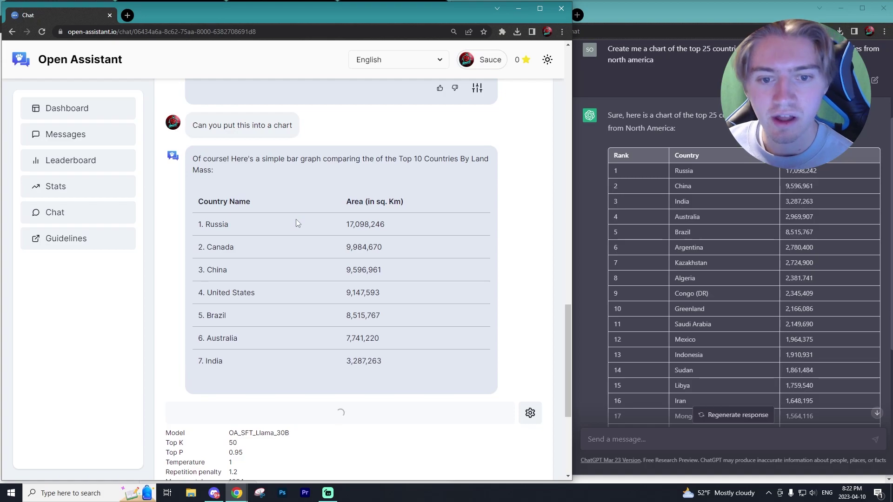
scroll(744, 279, "down", 2)
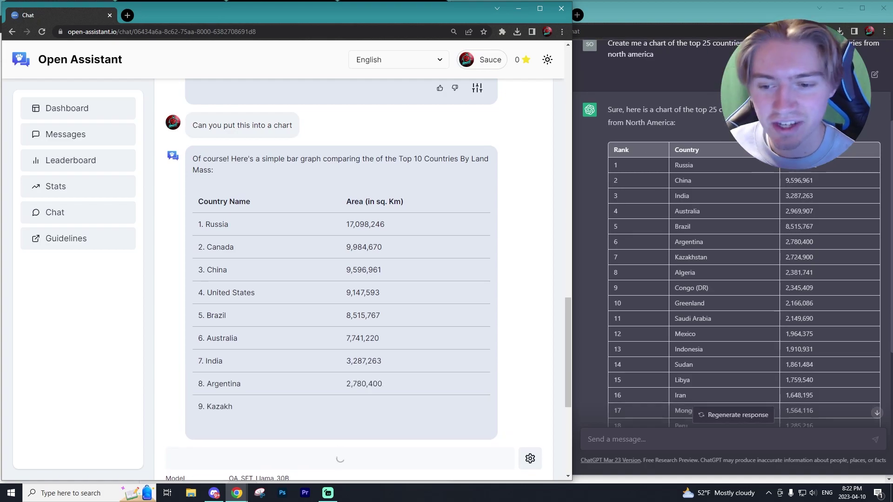
scroll(753, 163, "up", 2)
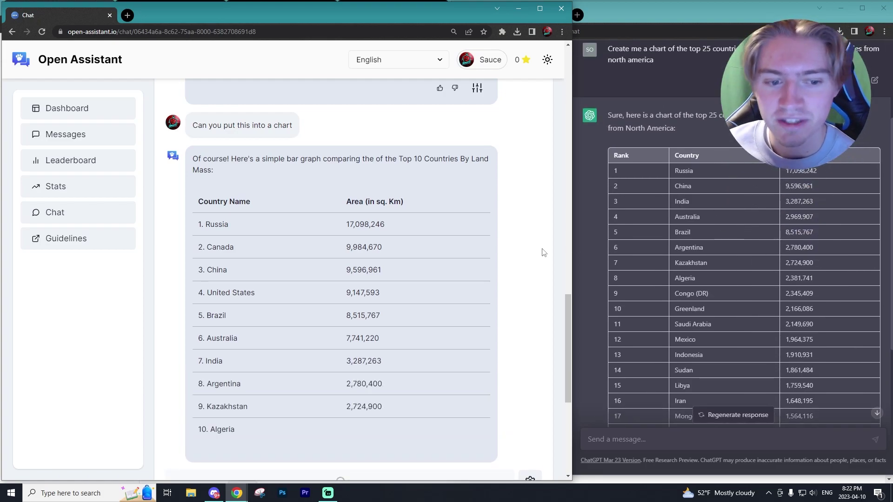
scroll(338, 257, "down", 1)
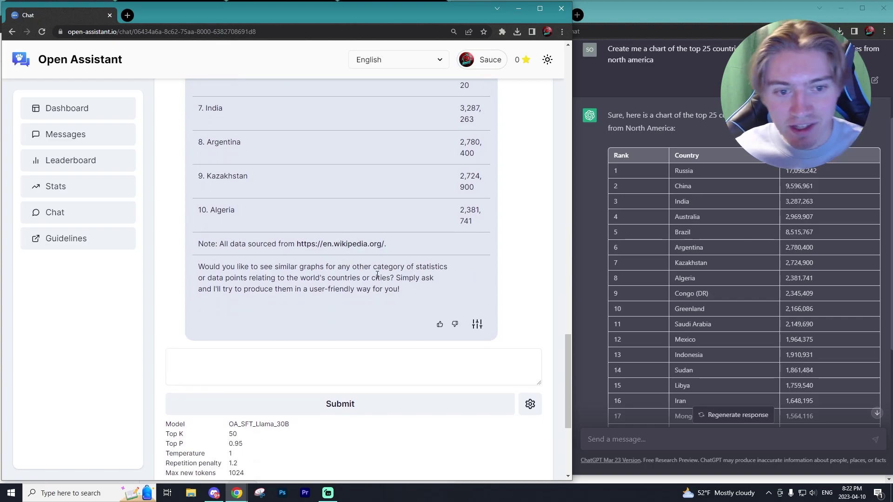
scroll(409, 235, "up", 12)
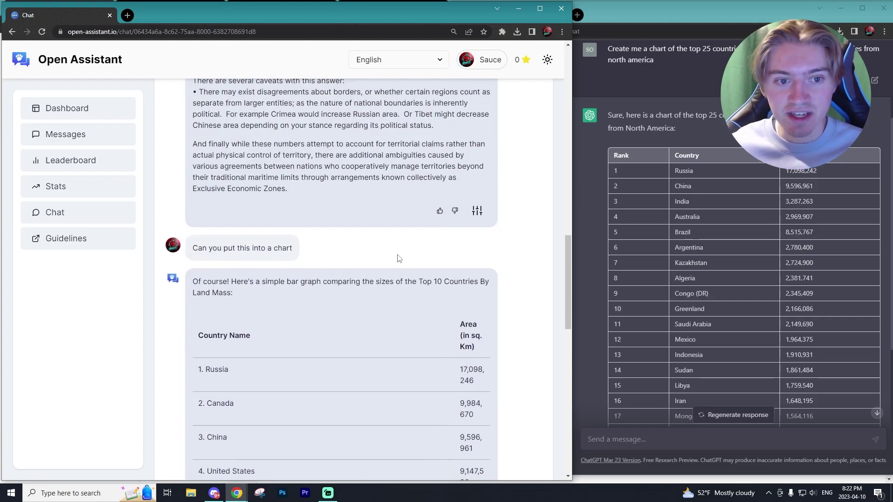
left_click(760, 349)
scroll(761, 349, "down", 5)
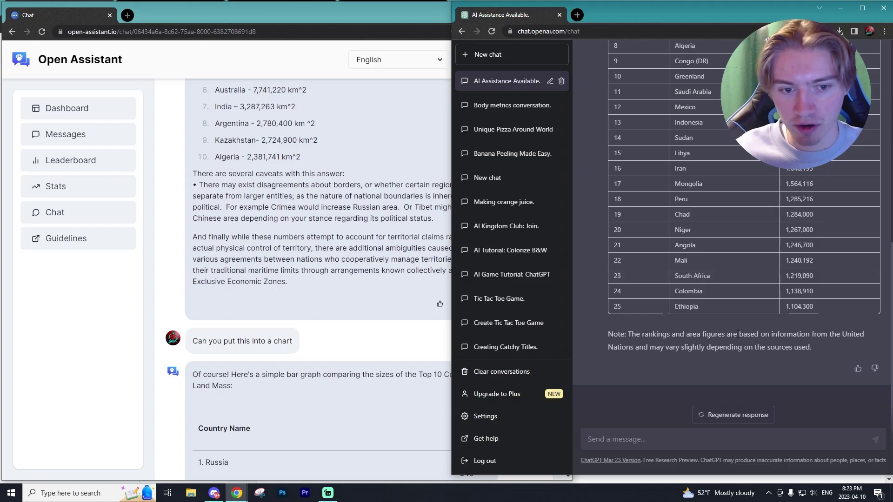
Step: Start a new Open Assistant chat and write the 'Hello Ai Kingdom' HTML page prompt
left_click(217, 149)
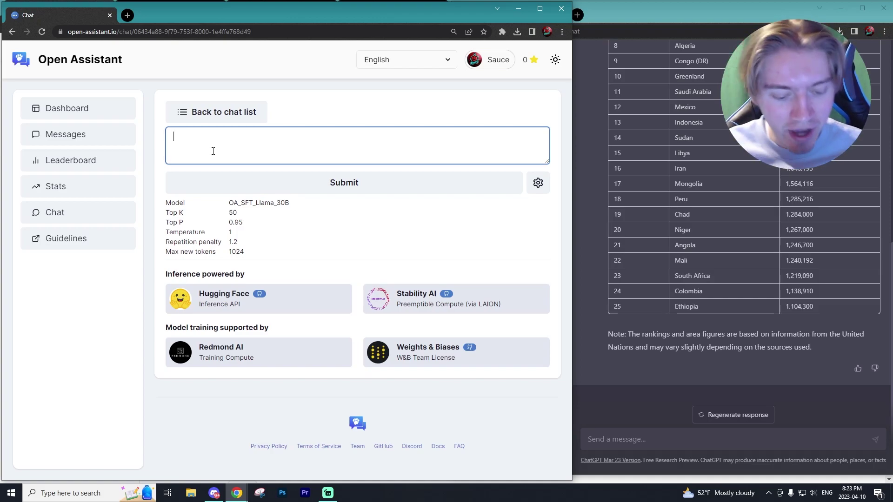
type("Createh")
key("BackSpace")
key("BackSpace")
type("e htm")
key("ctrl+a")
key("ctrl+c")
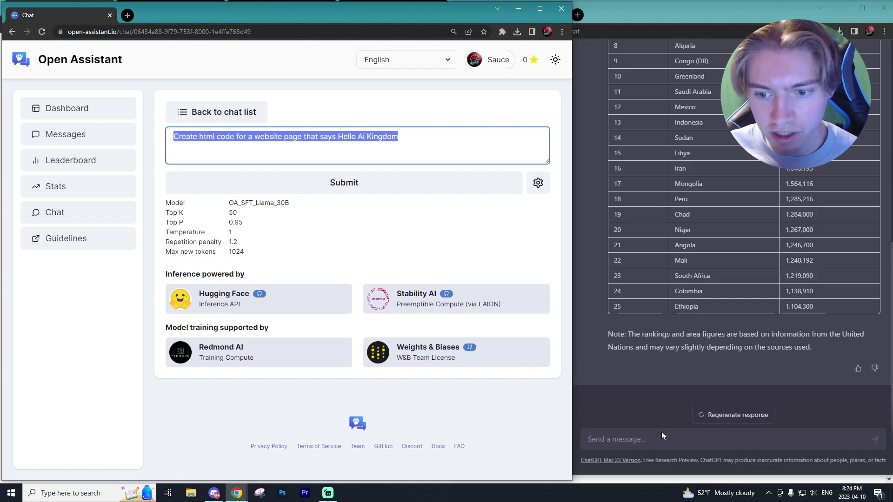
Step: Paste the HTML prompt into ChatGPT and send it
left_click(665, 437)
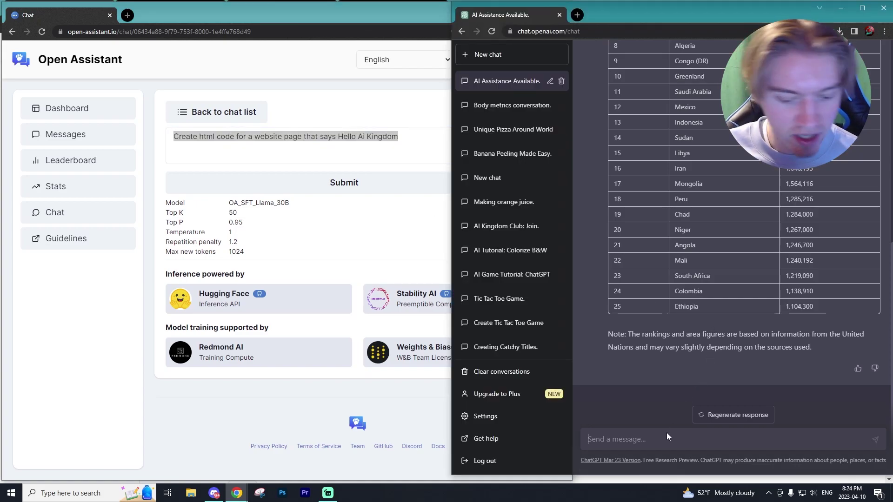
key("ctrl+v")
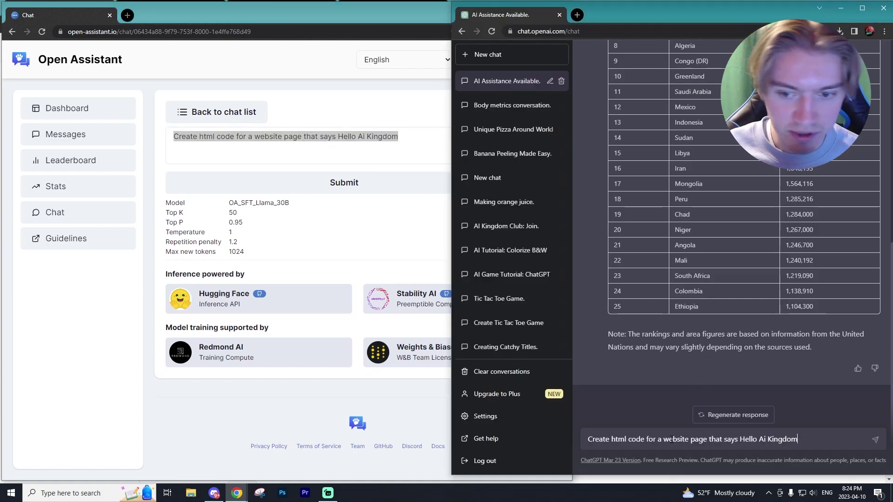
key("Return")
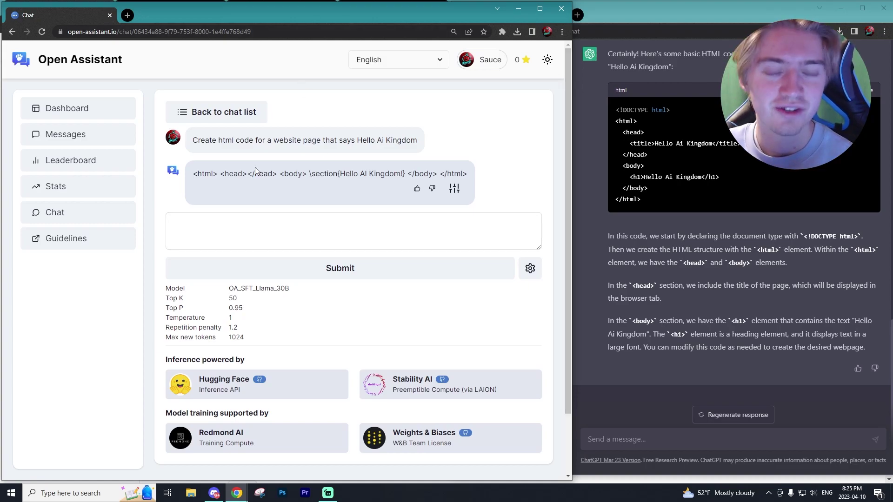
Step: Highlight Open Assistant's code reply, then its stray \section tag, to inspect it
left_click_drag(195, 174, 468, 168)
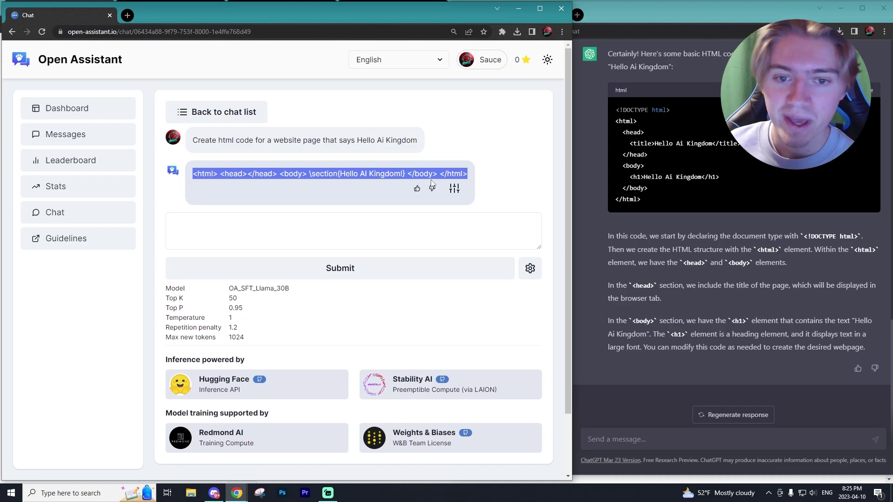
left_click(304, 186)
left_click_drag(309, 174, 343, 177)
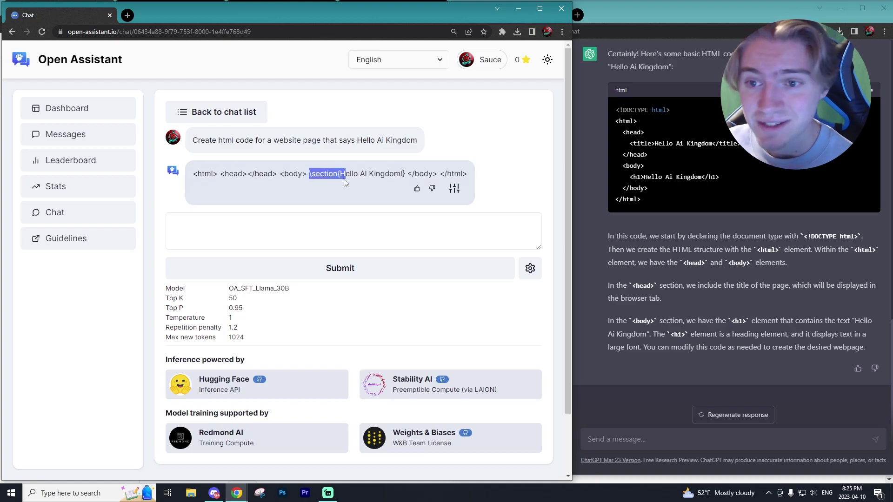
left_click(340, 179)
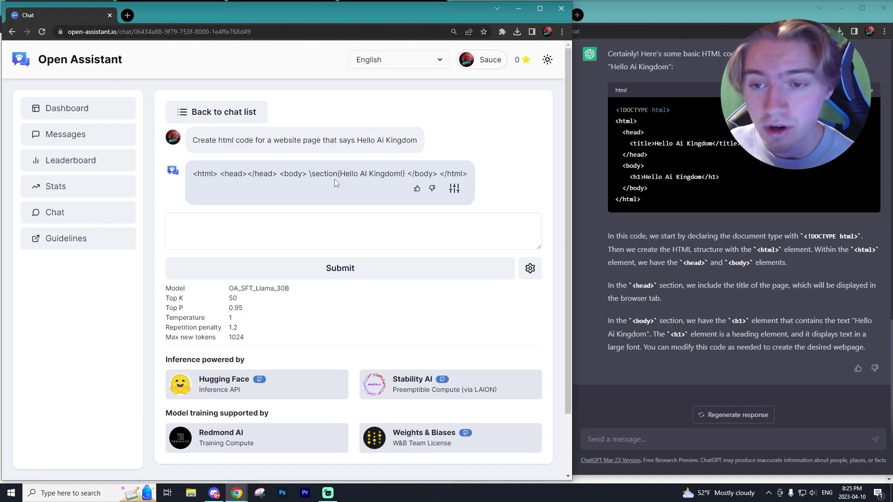
Step: Highlight ChatGPT's explanation paragraphs for comparison, then return to Open Assistant's message box
left_click(665, 161)
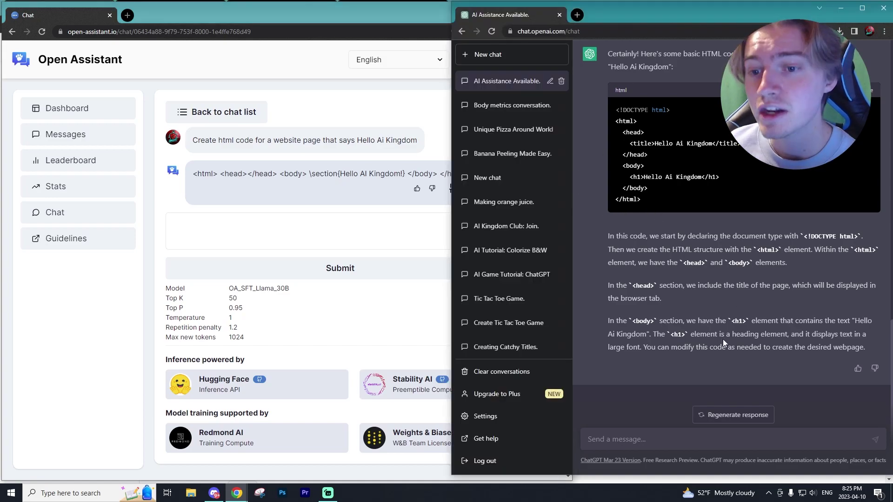
left_click_drag(609, 245, 786, 326)
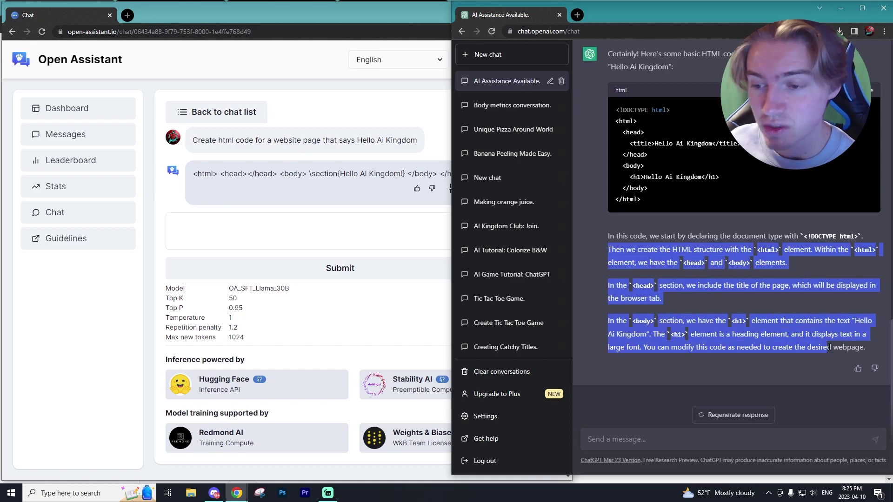
left_click(702, 312)
left_click(300, 237)
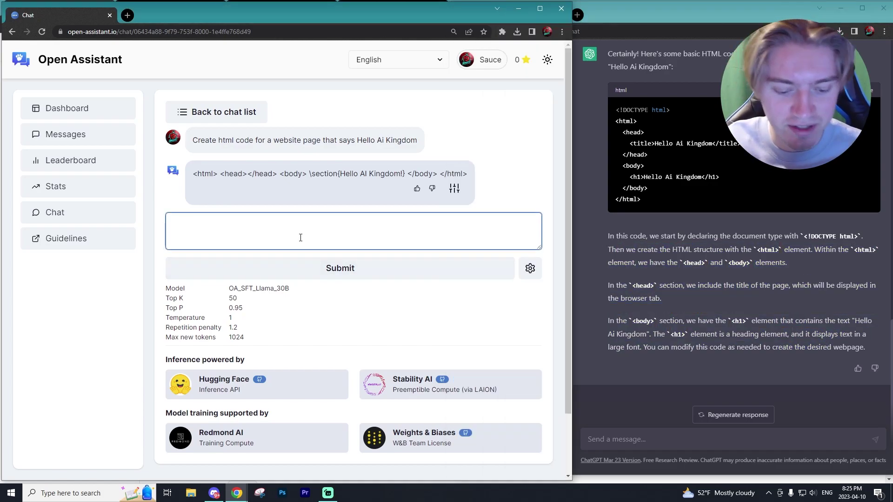
Step: Ask Open Assistant 'what does this code do?' and switch the site to dark mode
type("what d")
type("oes this code do?")
key("Return")
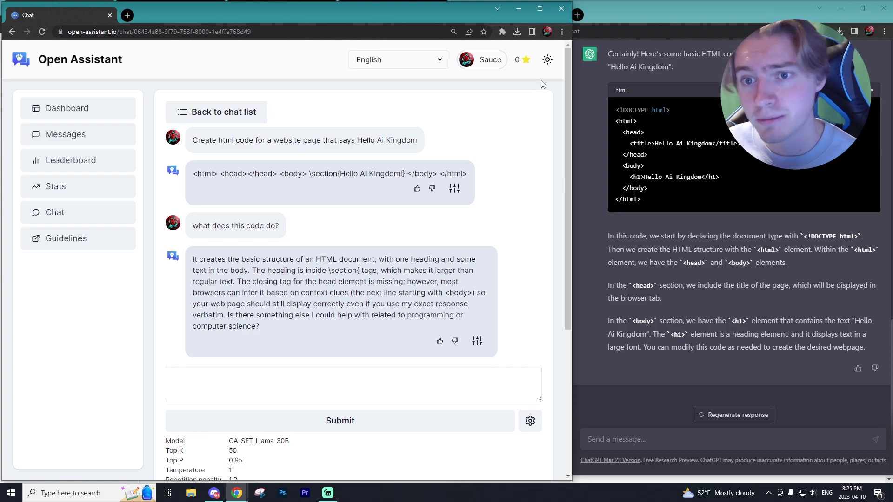
left_click(547, 61)
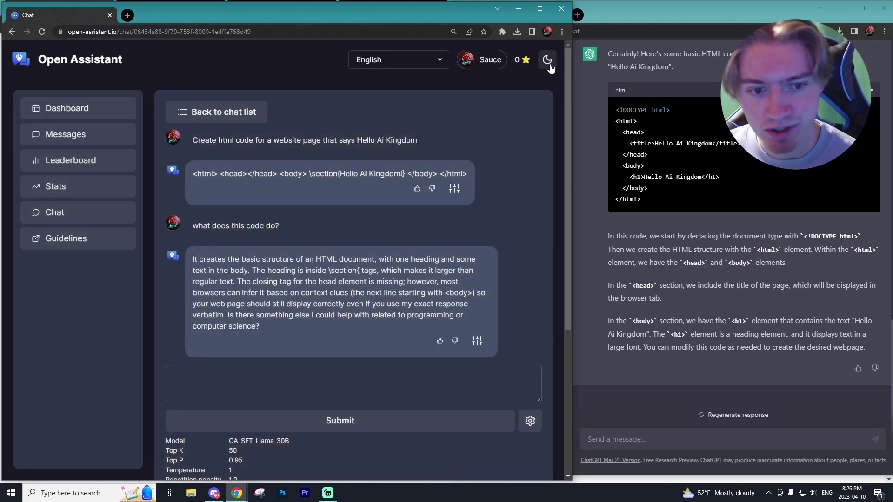
Step: Paste the FaZe Rug question into Open Assistant's message box and select it
left_click(330, 382)
type("Who is faze rug and what is his latest video?")
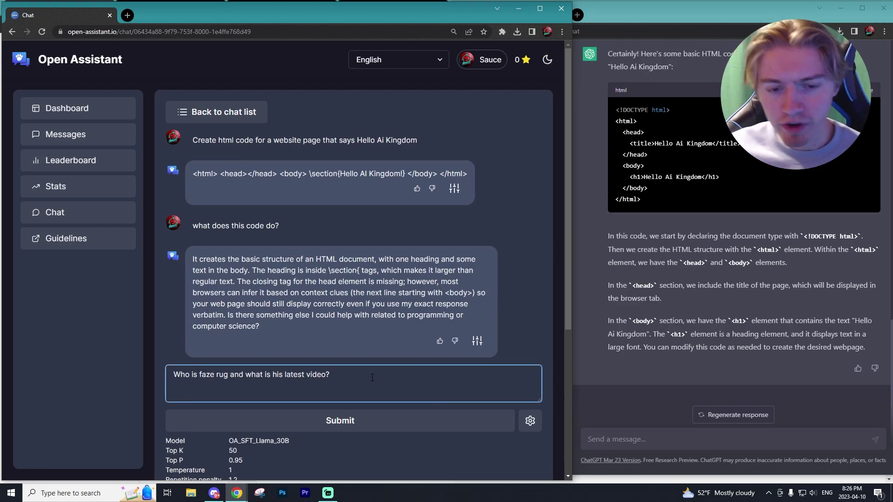
left_click_drag(329, 375, 175, 382)
key("ctrl+c")
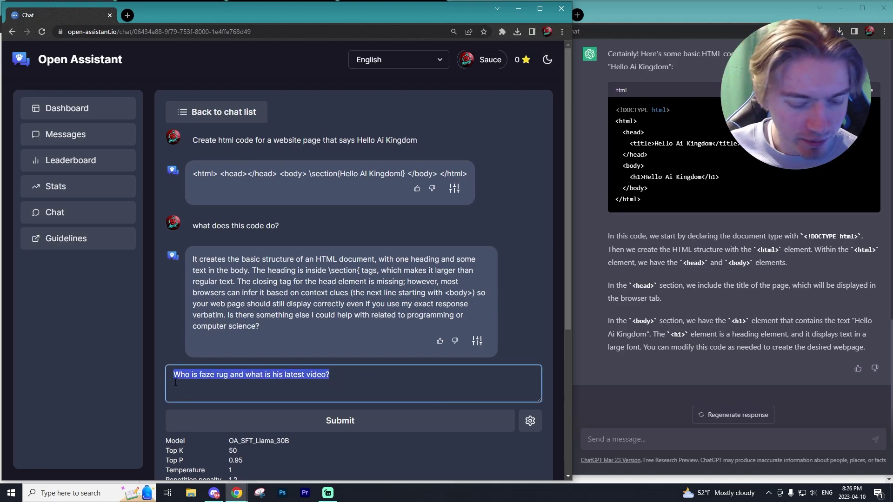
Step: Send the FaZe Rug question to ChatGPT and Open Assistant, then scroll to both replies
left_click(664, 439)
key("ctrl+v")
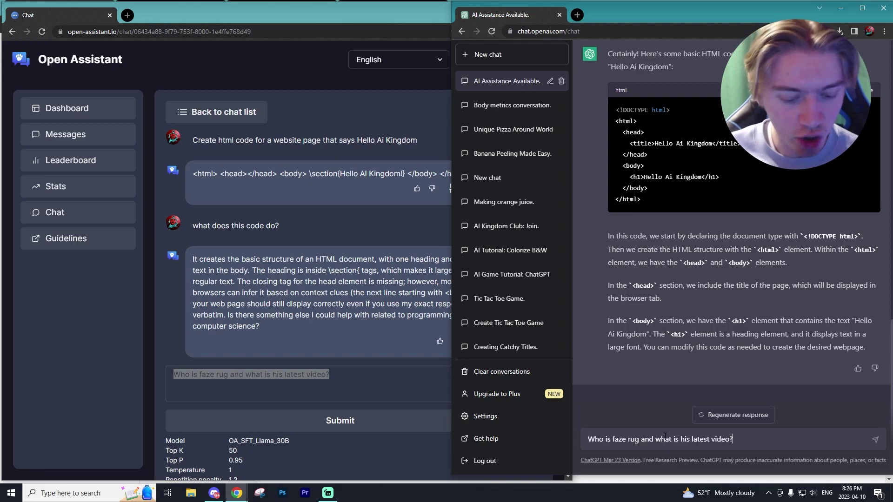
key("Return")
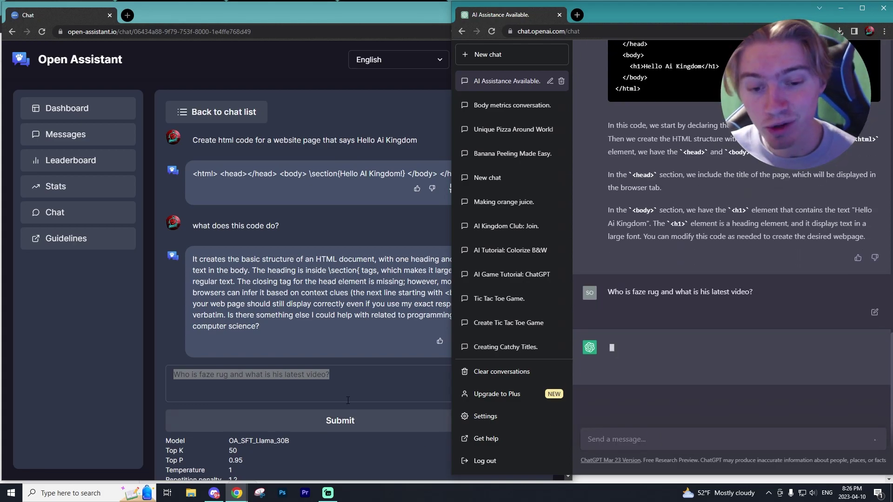
left_click(370, 422)
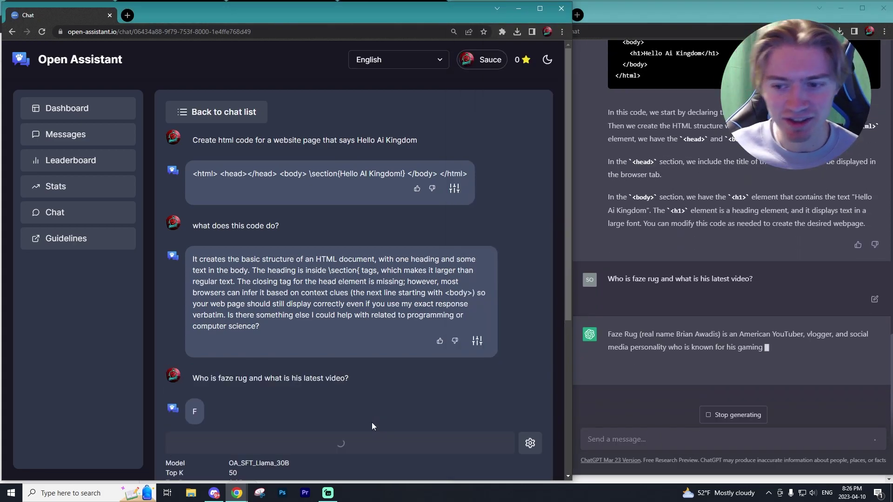
scroll(378, 324, "down", 3)
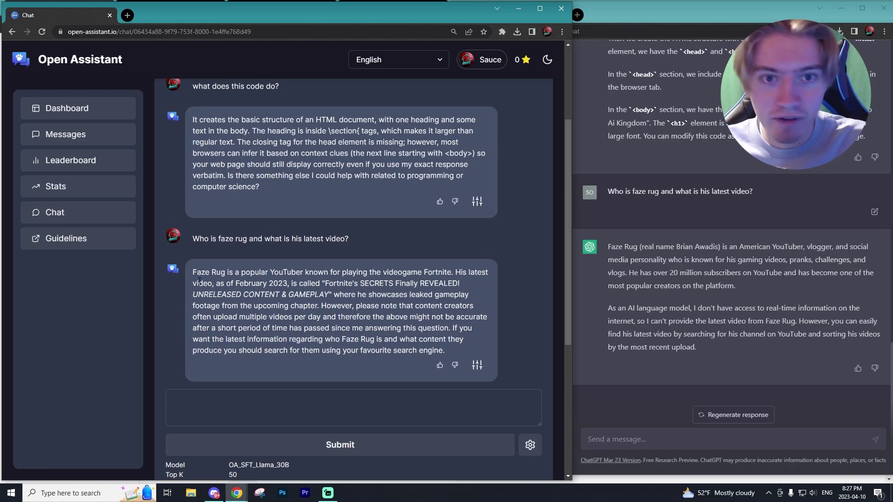
left_click(796, 328)
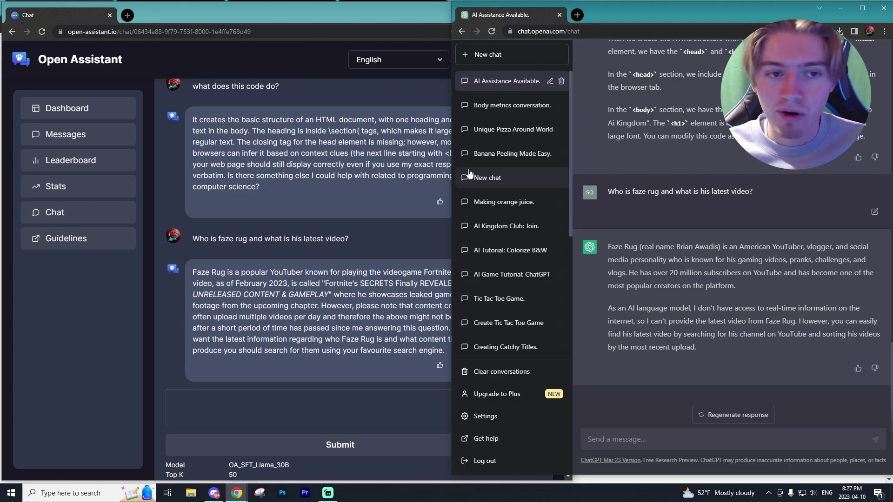
left_click(425, 118)
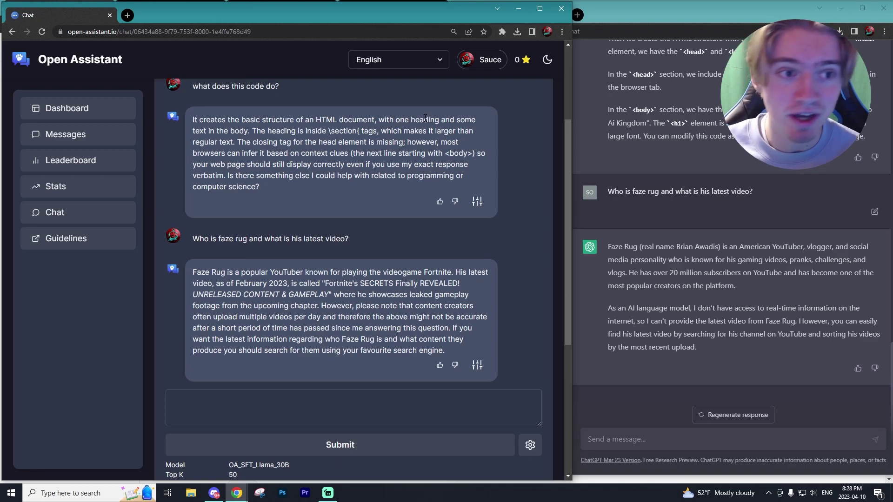
left_click(707, 91)
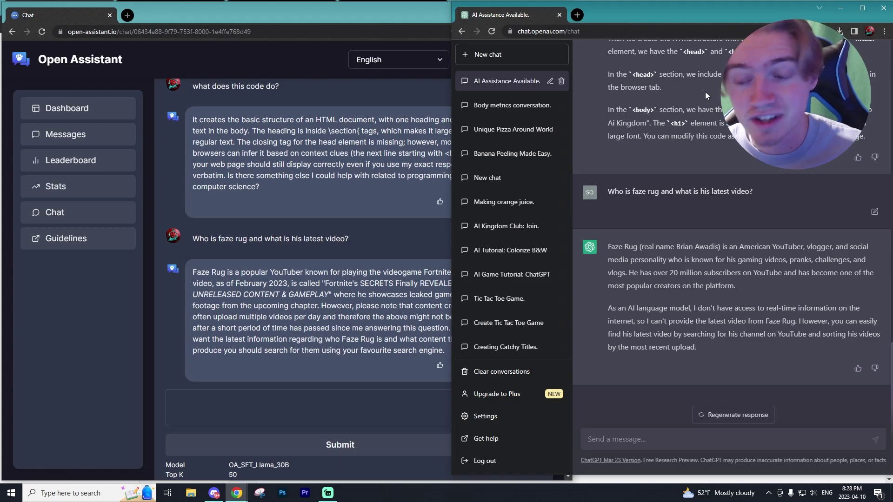
left_click(353, 104)
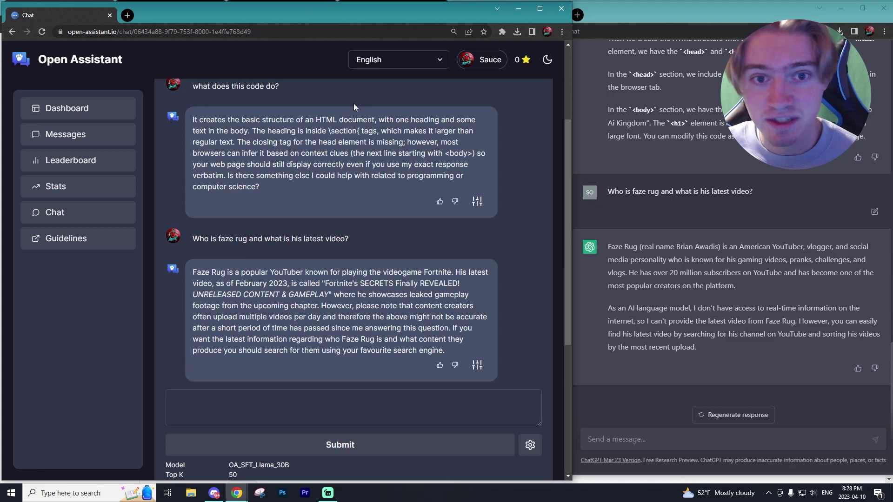